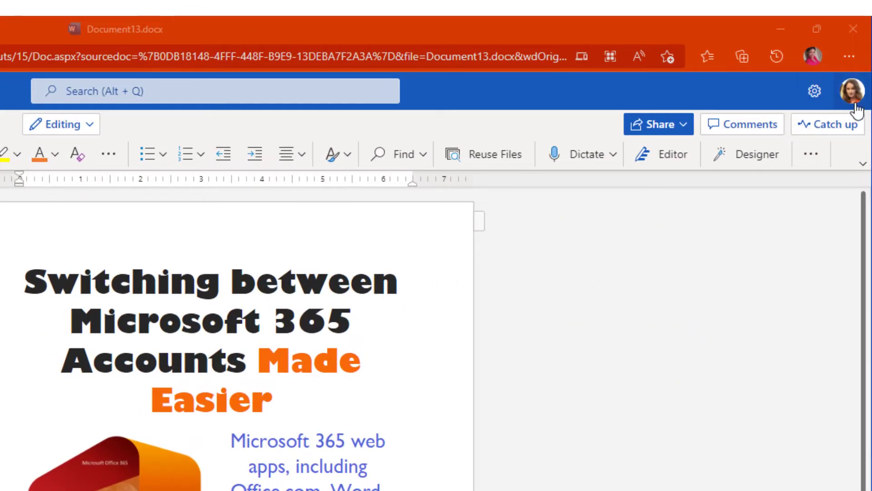
- Switch Word for the web to the other Microsoft 365 account from the profile avatar menu
click(860, 101)
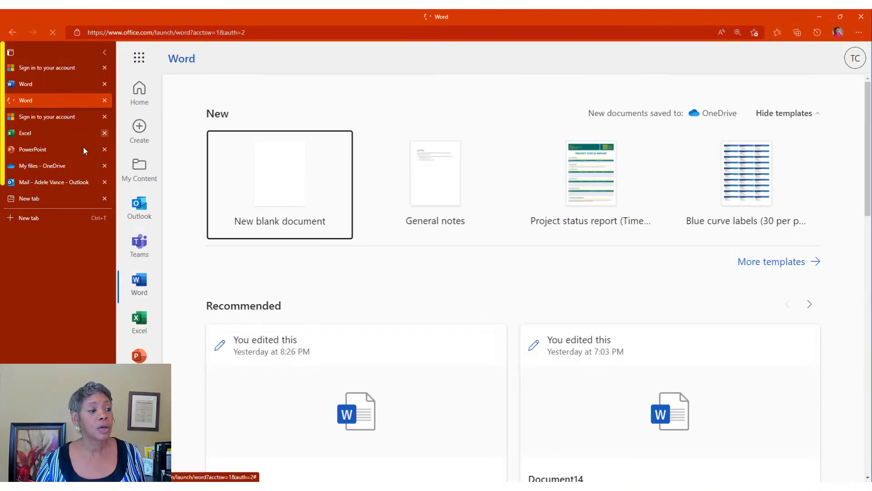
- Go to the Excel browser tab showing the 'Account switched' refresh notice
click(39, 133)
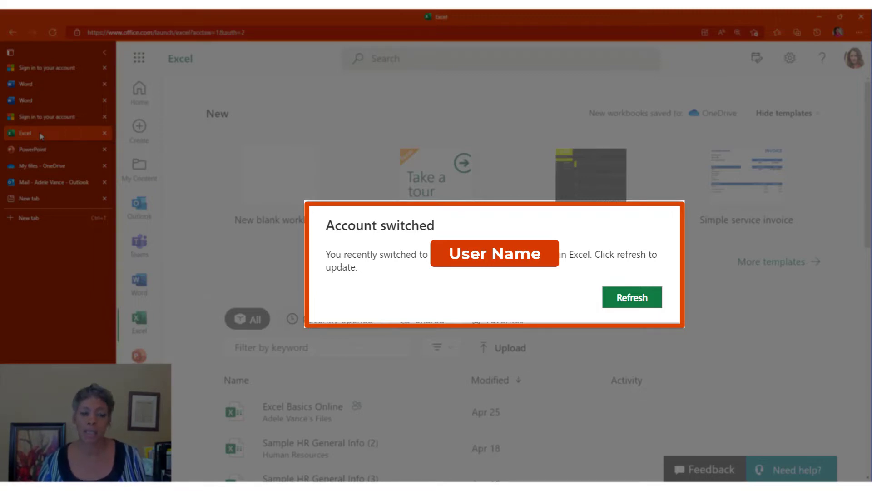
- Choose Refresh in the 'Account switched' notice so Excel reloads under the new account
click(632, 298)
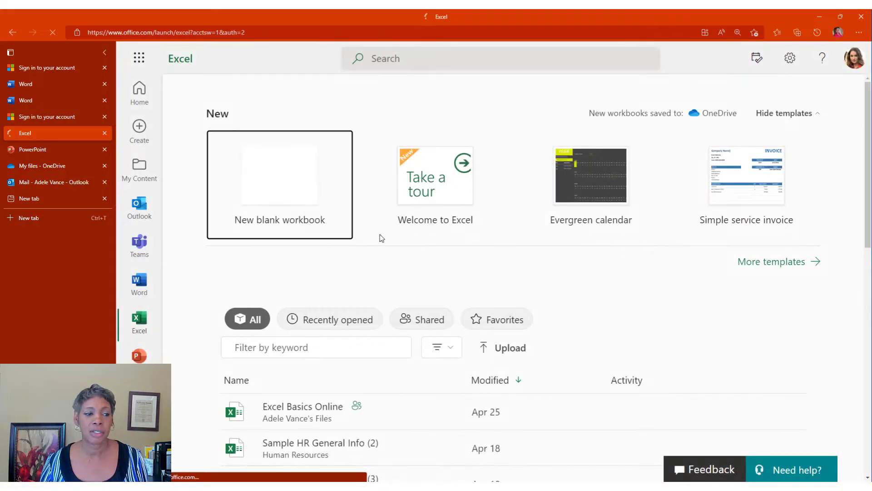